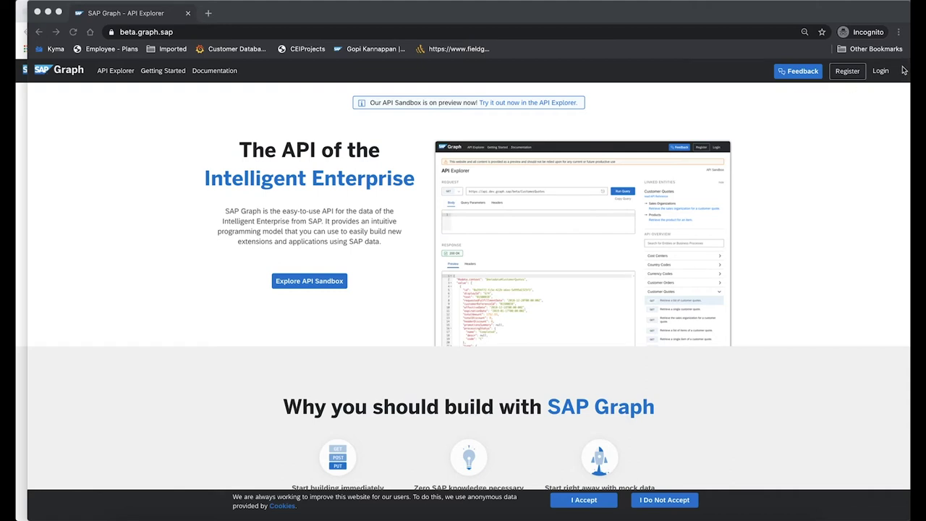
- Open the API Explorer and run the GET query on /beta/Customers to retrieve the list of customers
{"action": "left_click", "coordinate": [113, 75]}
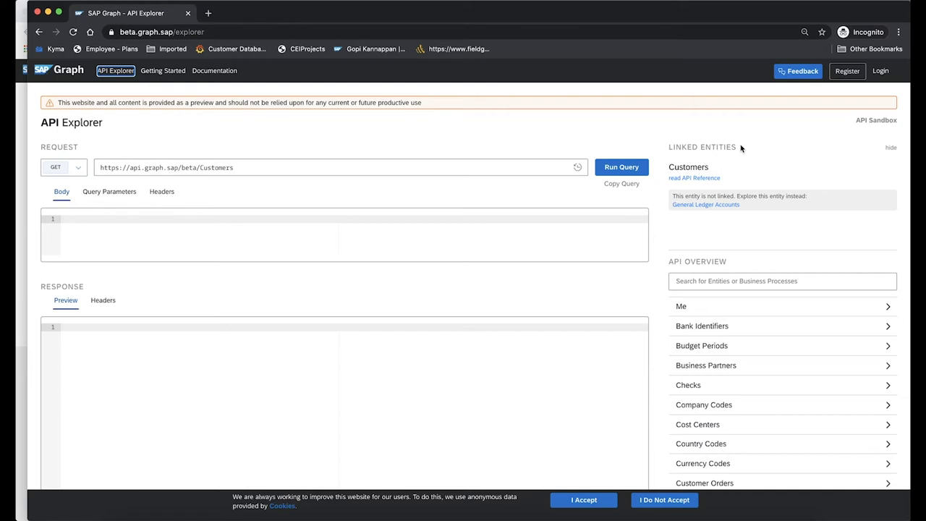
{"action": "scroll", "coordinate": [772, 400], "scroll_direction": "down", "scroll_amount": 5}
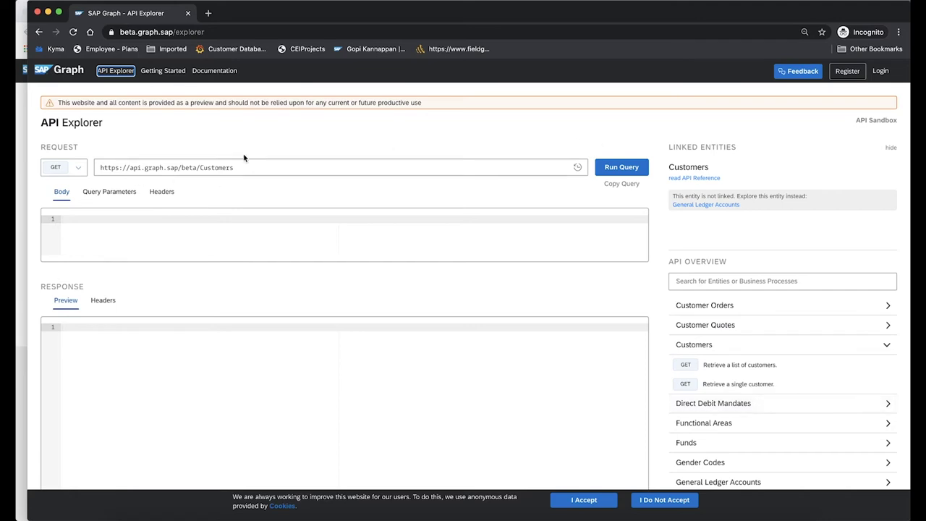
{"action": "left_click", "coordinate": [626, 167]}
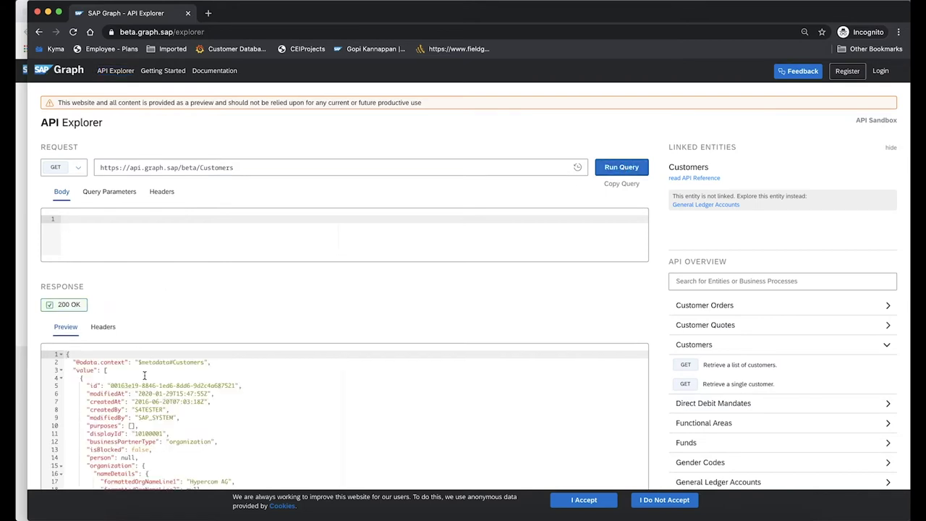
{"action": "scroll", "coordinate": [153, 431], "scroll_direction": "down", "scroll_amount": 5}
{"action": "scroll", "coordinate": [154, 430], "scroll_direction": "down", "scroll_amount": 15}
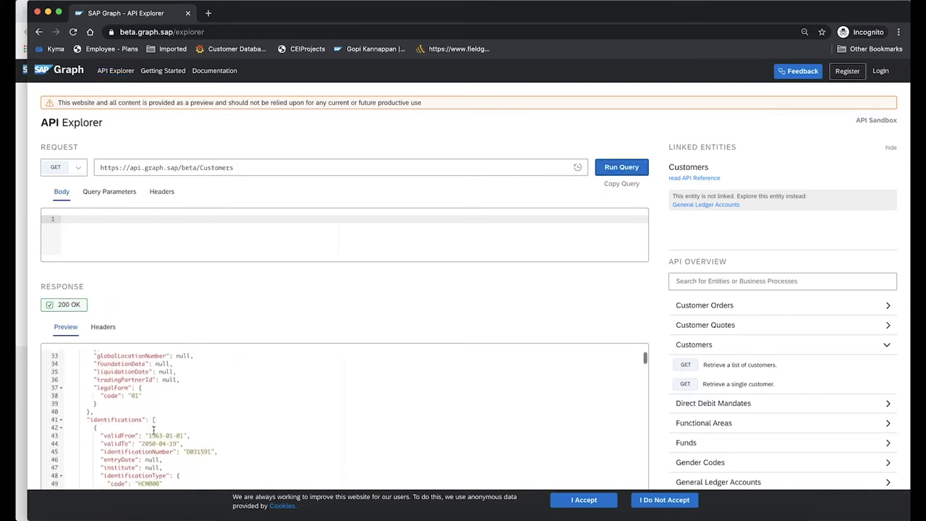
{"action": "scroll", "coordinate": [153, 431], "scroll_direction": "down", "scroll_amount": 7}
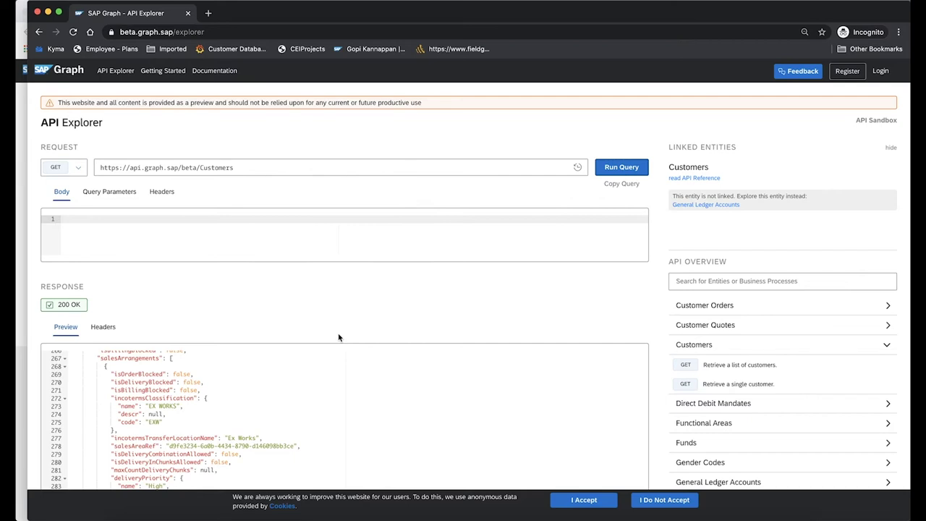
- Check the available request methods and examine the id of the first customer in the response
{"action": "left_click", "coordinate": [81, 167]}
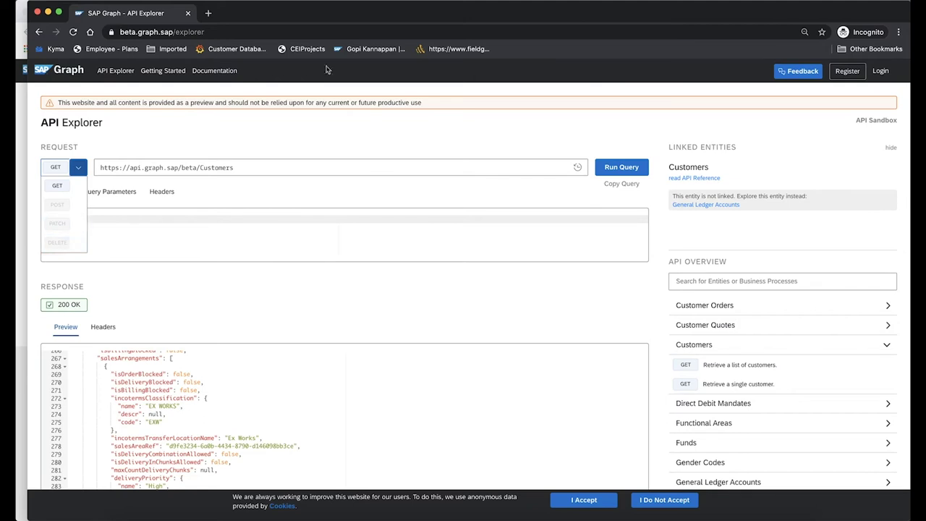
{"action": "left_click", "coordinate": [473, 144]}
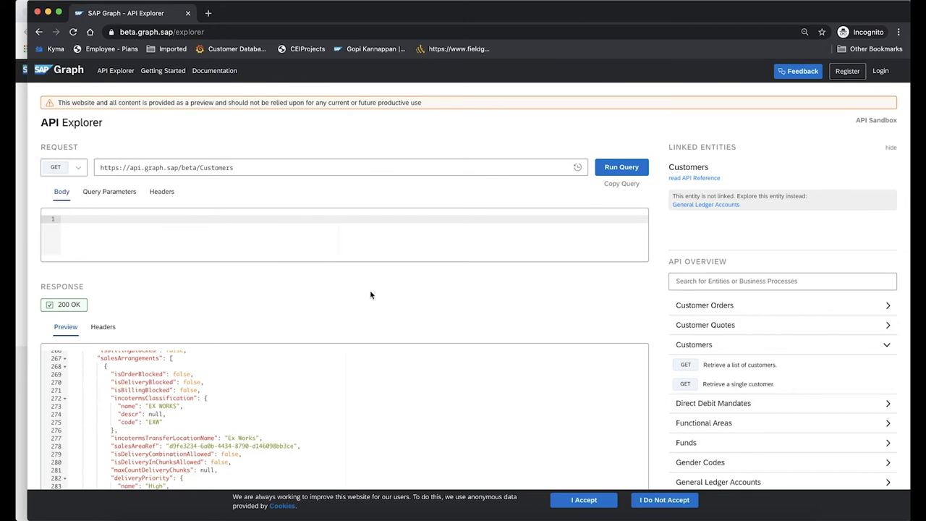
{"action": "scroll", "coordinate": [265, 408], "scroll_direction": "up", "scroll_amount": 10}
{"action": "scroll", "coordinate": [264, 408], "scroll_direction": "up", "scroll_amount": 15}
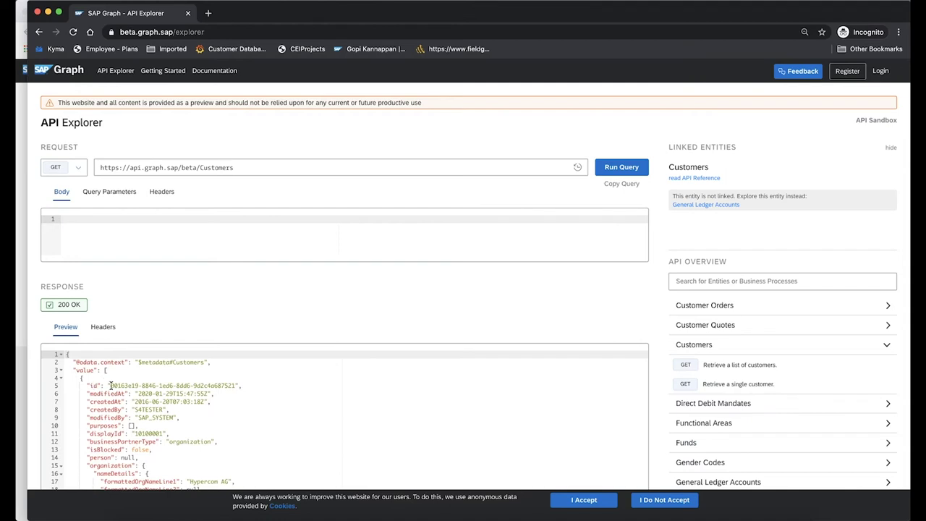
{"action": "left_click_drag", "start_coordinate": [111, 385], "coordinate": [239, 388]}
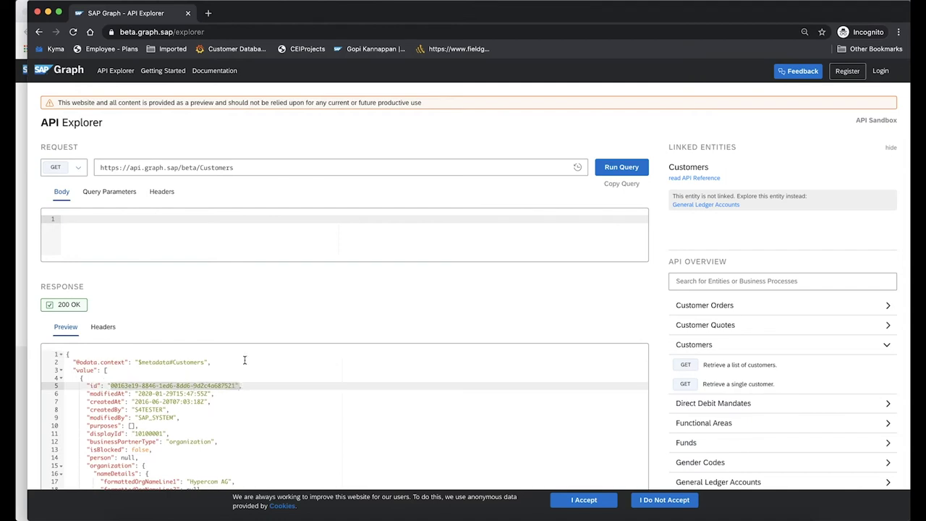
- Change the request to /beta/CustomerOrders/{id}, replace the placeholder with the customer order's ID, and run the query
{"action": "left_click", "coordinate": [242, 165]}
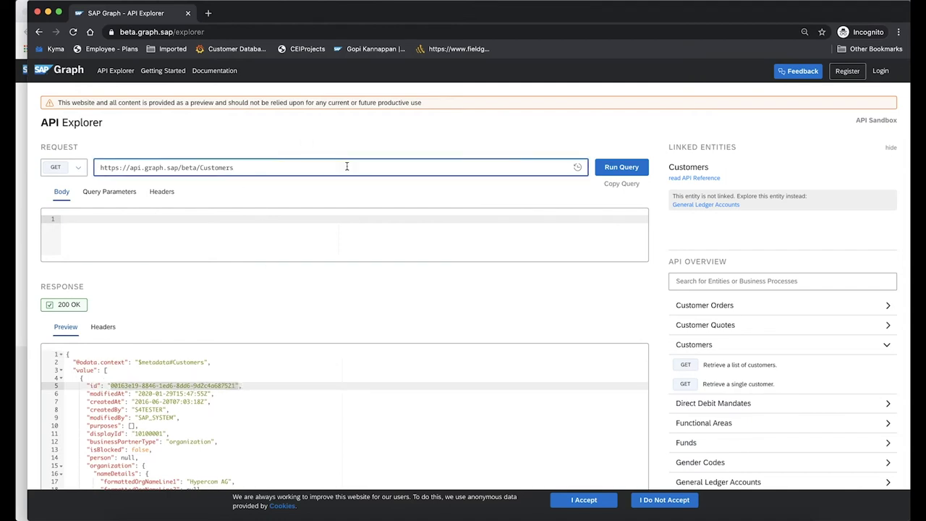
{"action": "key", "text": "BackSpace"}
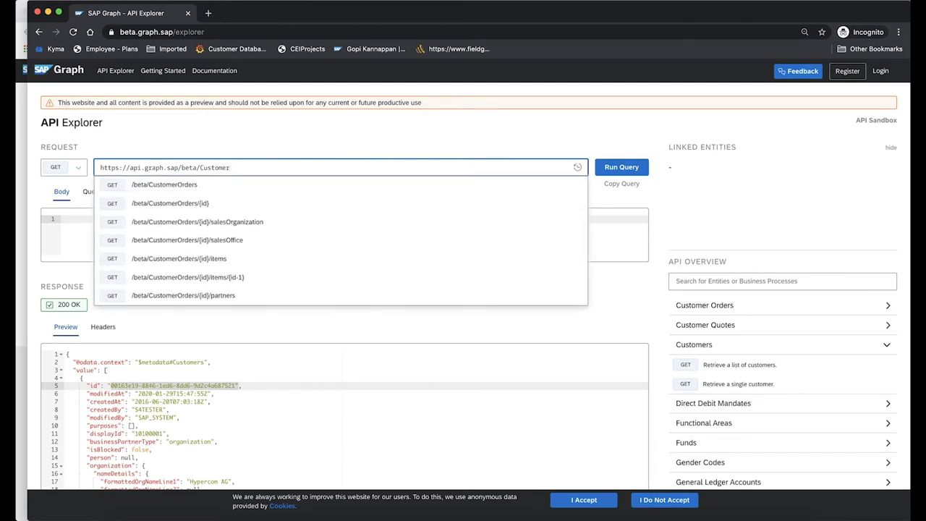
{"action": "left_click", "coordinate": [335, 205]}
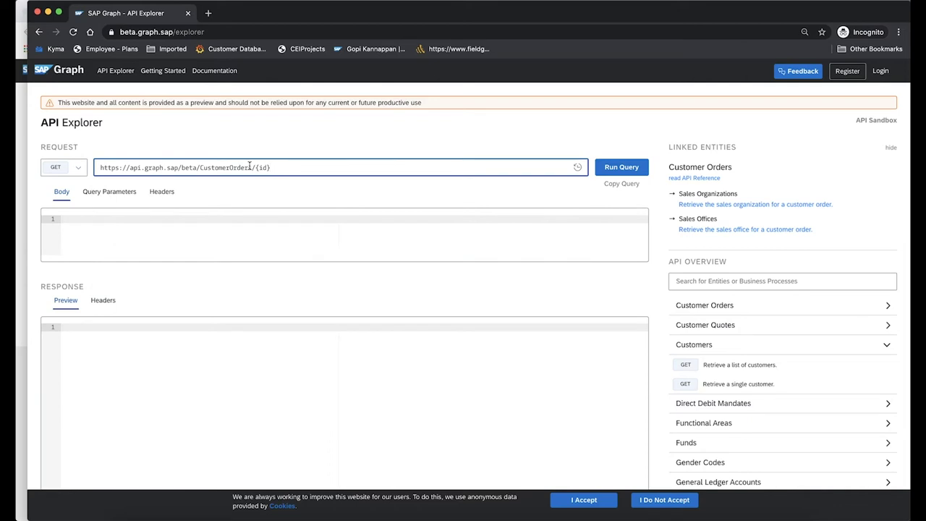
{"action": "left_click_drag", "start_coordinate": [254, 167], "coordinate": [298, 170]}
{"action": "type", "text": "00163e37-bedf-1ed9-b1ad-514c152dcc55"}
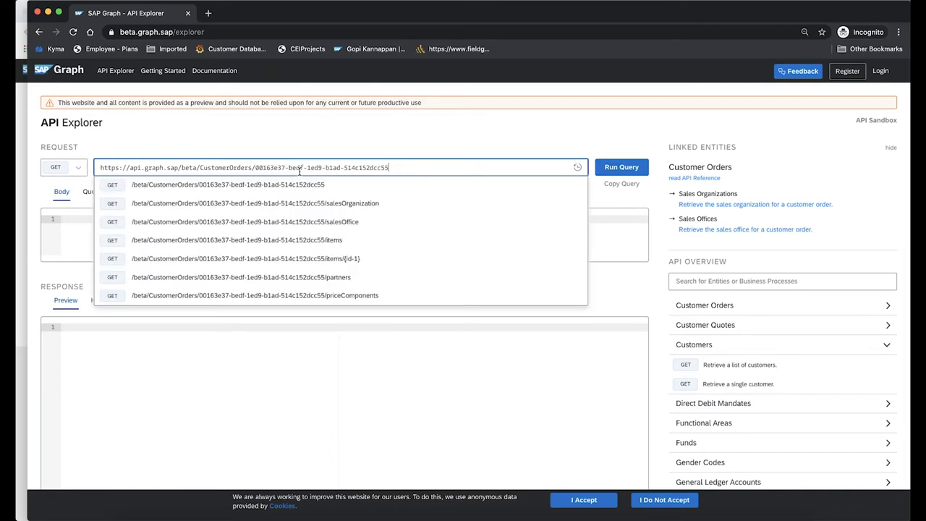
{"action": "left_click", "coordinate": [626, 168]}
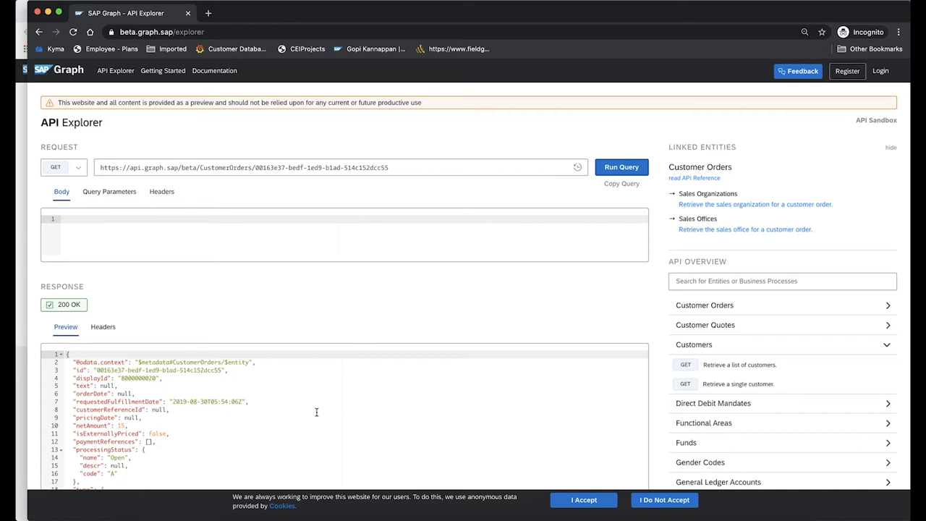
- Look through the full response returned for the single customer order
{"action": "scroll", "coordinate": [316, 412], "scroll_direction": "down", "scroll_amount": 3}
{"action": "scroll", "coordinate": [316, 412], "scroll_direction": "up", "scroll_amount": 1}
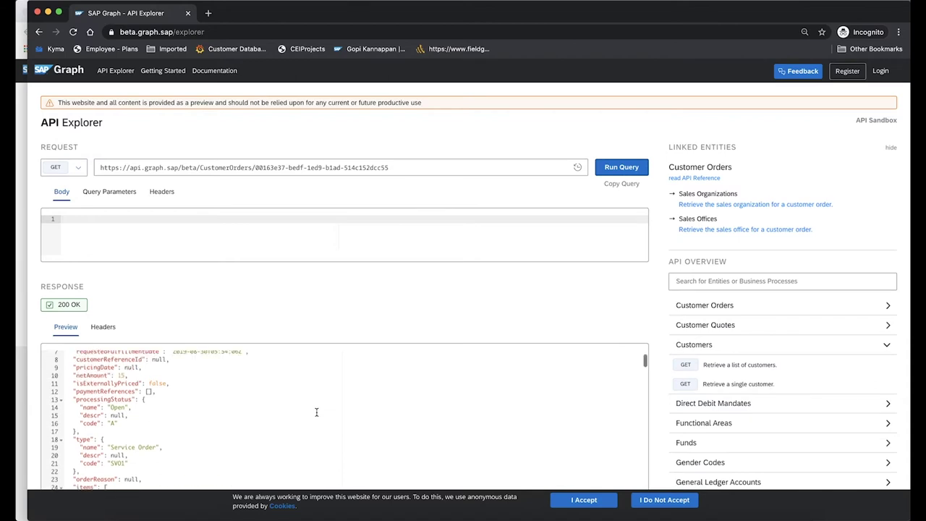
{"action": "scroll", "coordinate": [316, 411], "scroll_direction": "up", "scroll_amount": 2}
{"action": "scroll", "coordinate": [316, 412], "scroll_direction": "down", "scroll_amount": 20}
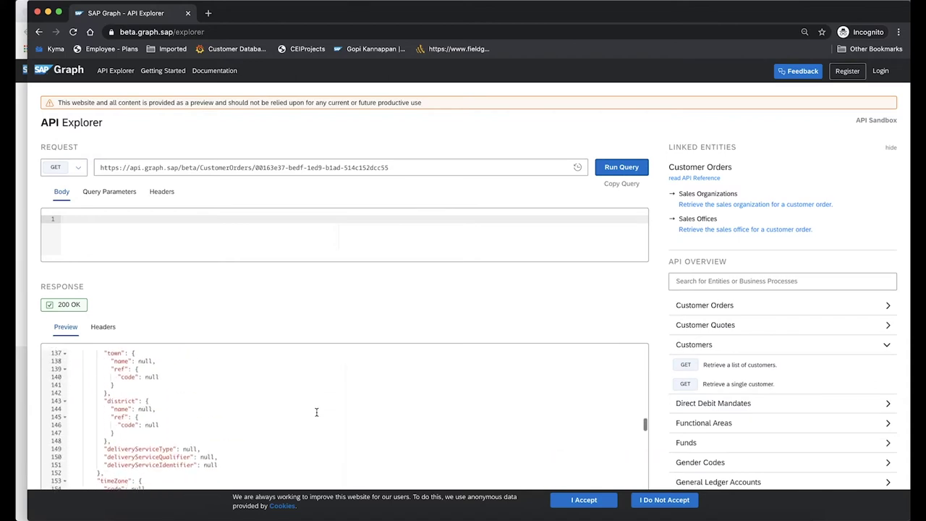
{"action": "scroll", "coordinate": [316, 411], "scroll_direction": "down", "scroll_amount": 14}
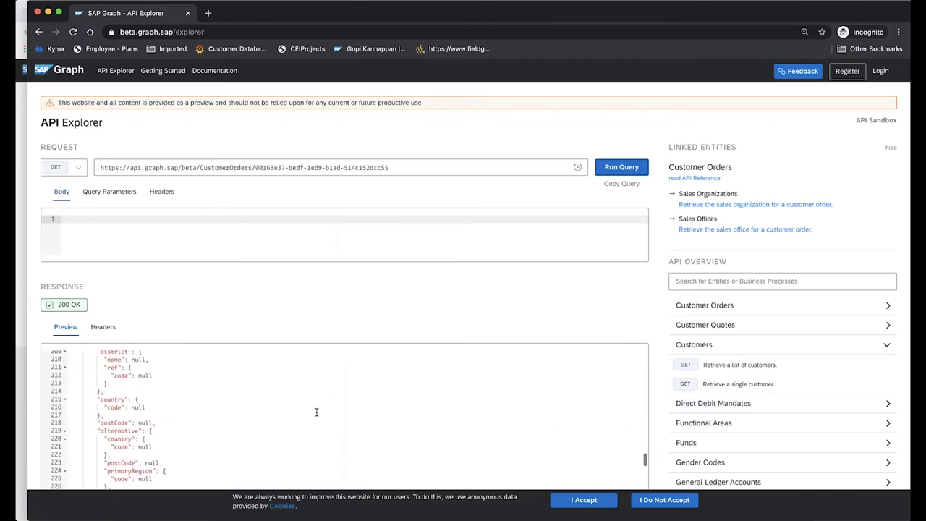
{"action": "scroll", "coordinate": [316, 412], "scroll_direction": "down", "scroll_amount": 20}
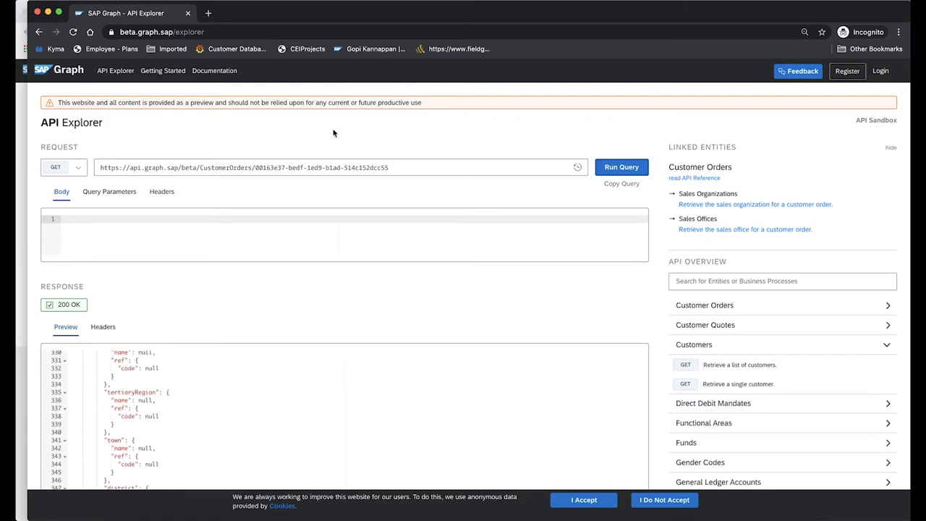
- Extend the customer order request with /items and run the query
{"action": "left_click", "coordinate": [410, 170]}
{"action": "type", "text": "/"}
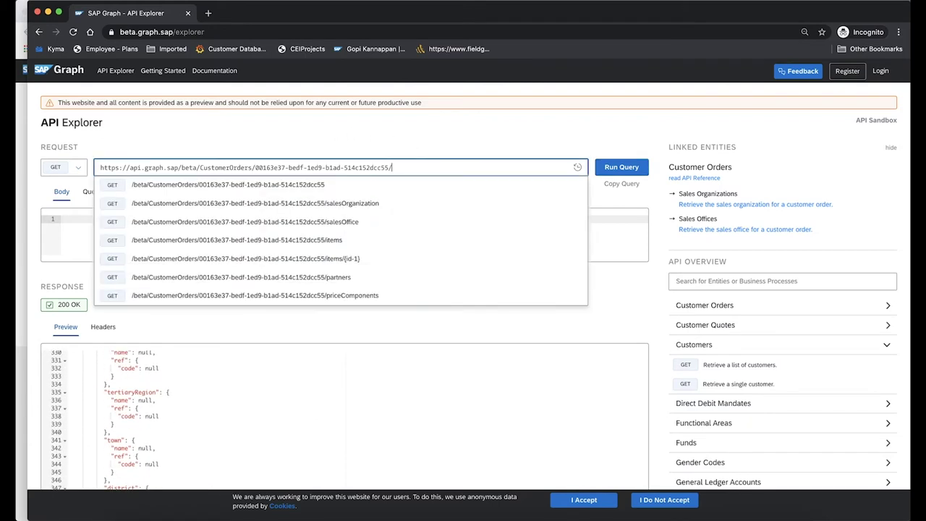
{"action": "type", "text": "ite"}
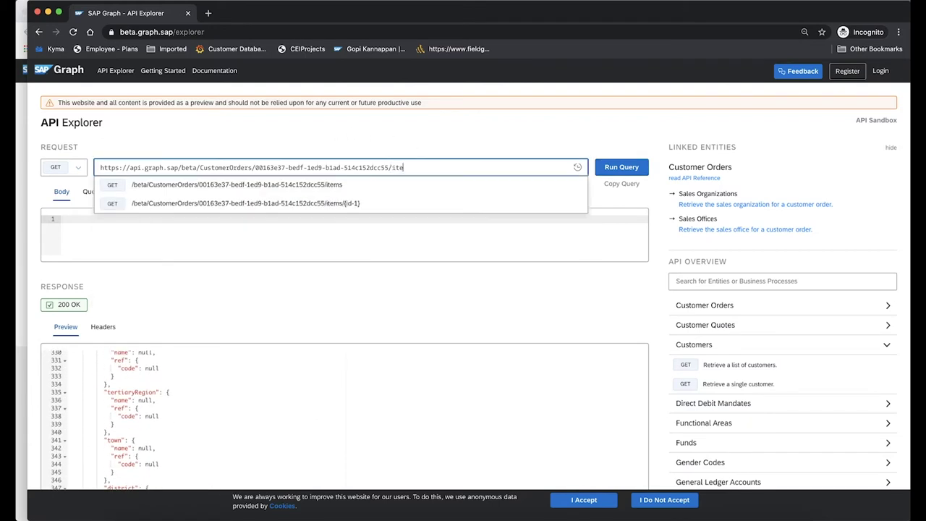
{"action": "key", "text": "Down"}
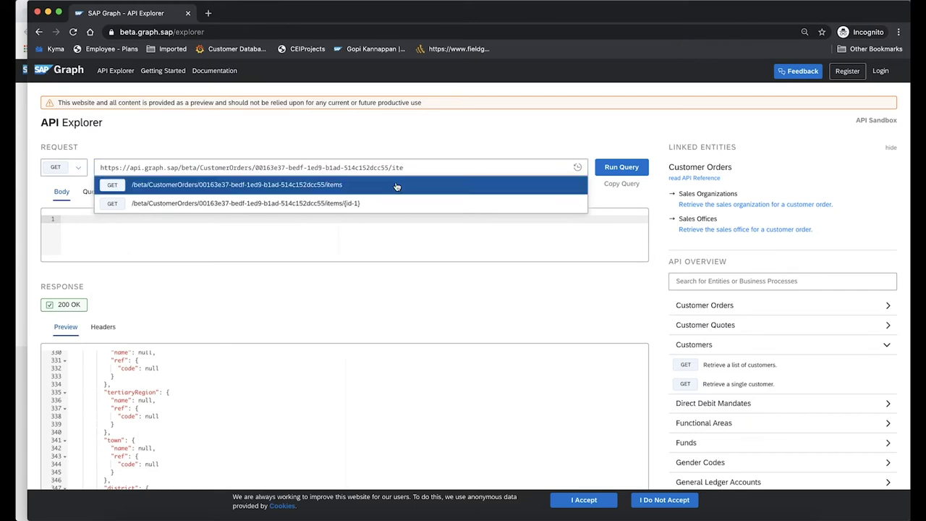
{"action": "key", "text": "Return"}
{"action": "left_click", "coordinate": [622, 168]}
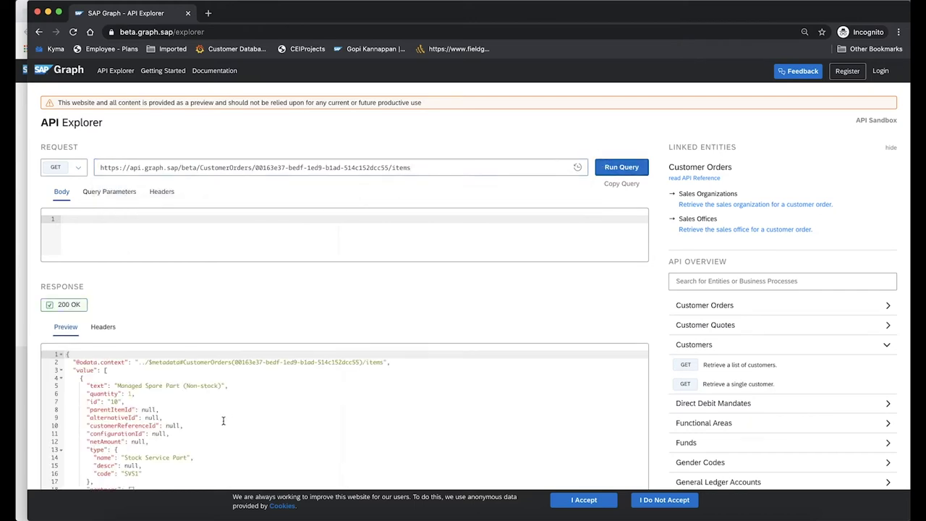
- Review the order's items and run the request extended with /10 to retrieve only that item
{"action": "scroll", "coordinate": [223, 421], "scroll_direction": "down", "scroll_amount": 2}
{"action": "scroll", "coordinate": [223, 420], "scroll_direction": "down", "scroll_amount": 10}
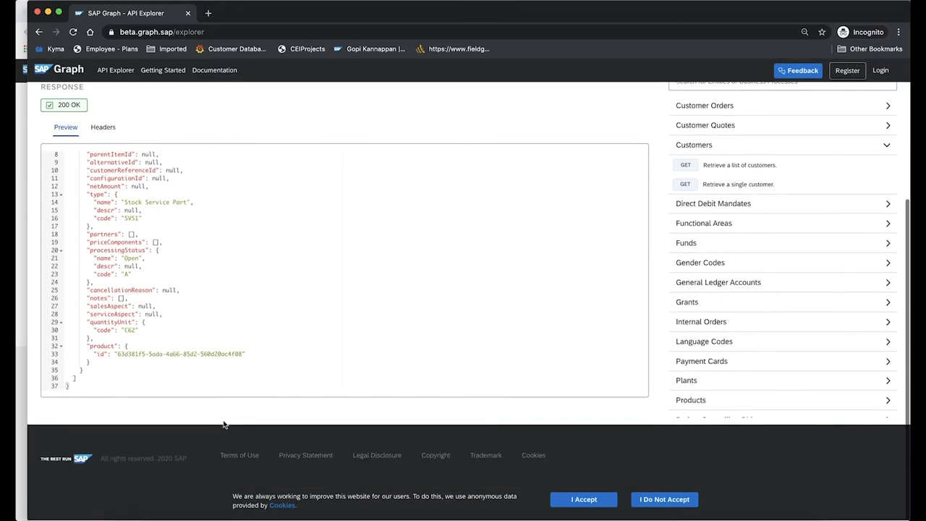
{"action": "scroll", "coordinate": [266, 275], "scroll_direction": "up", "scroll_amount": 5}
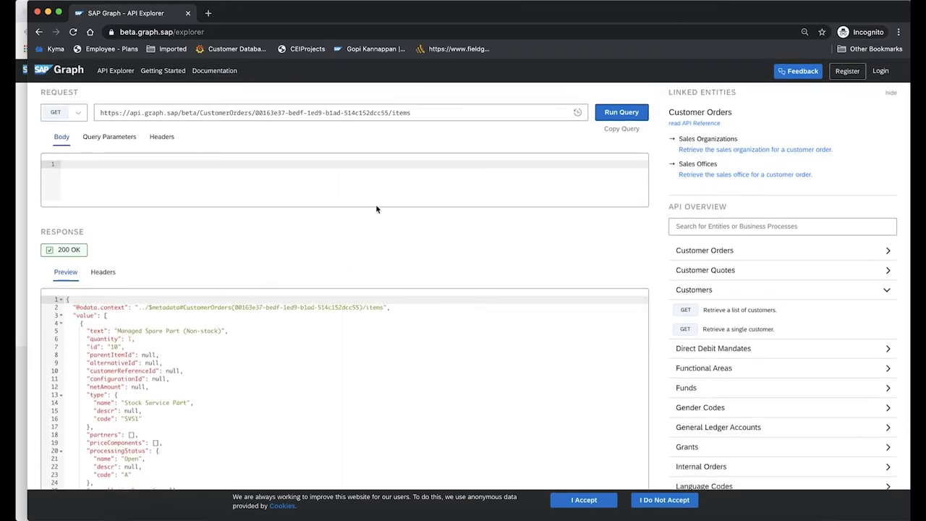
{"action": "left_click", "coordinate": [454, 112]}
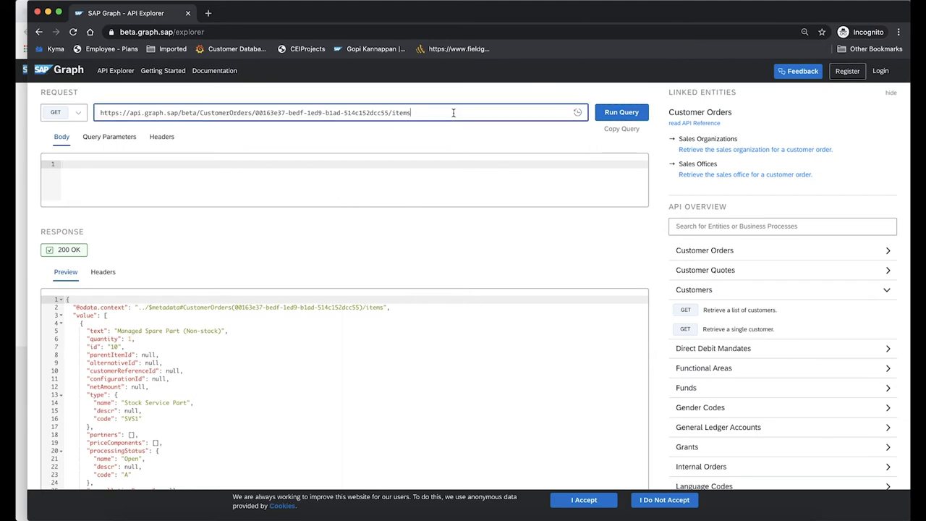
{"action": "type", "text": "/"}
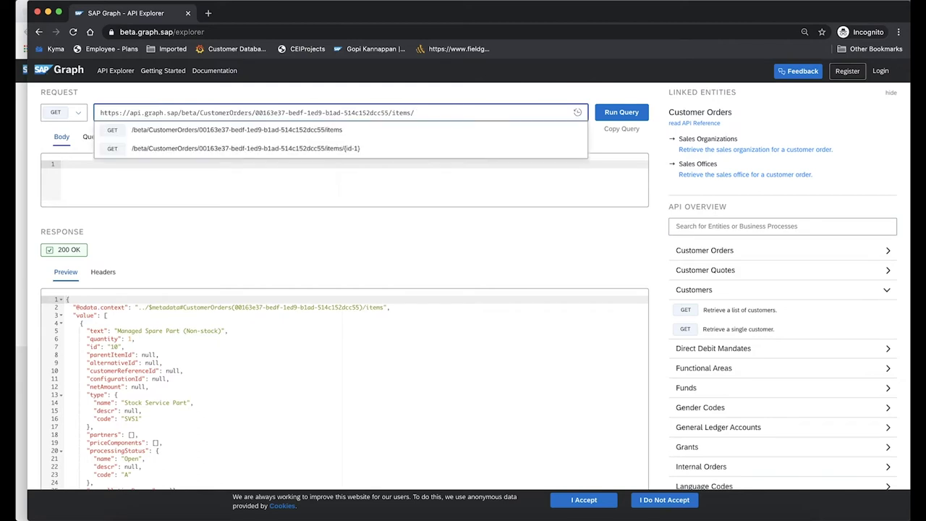
{"action": "type", "text": "10"}
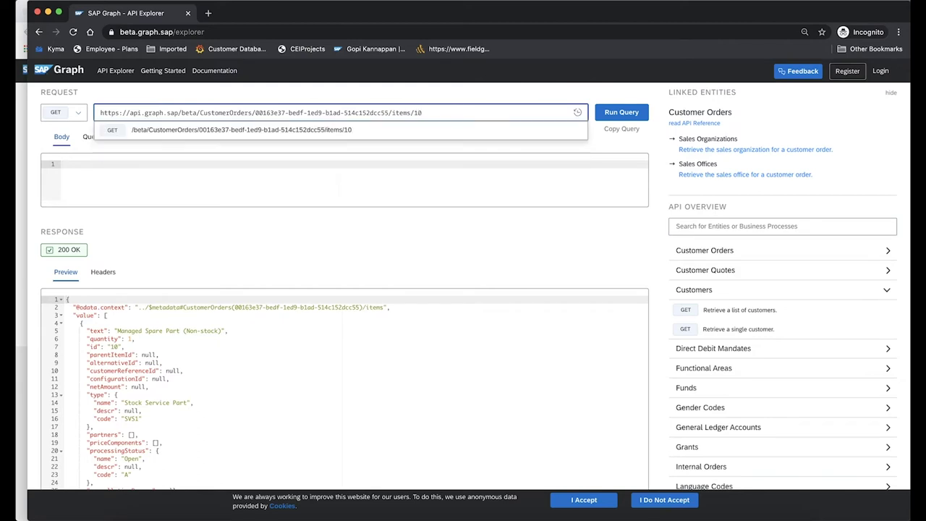
{"action": "key", "text": "Return"}
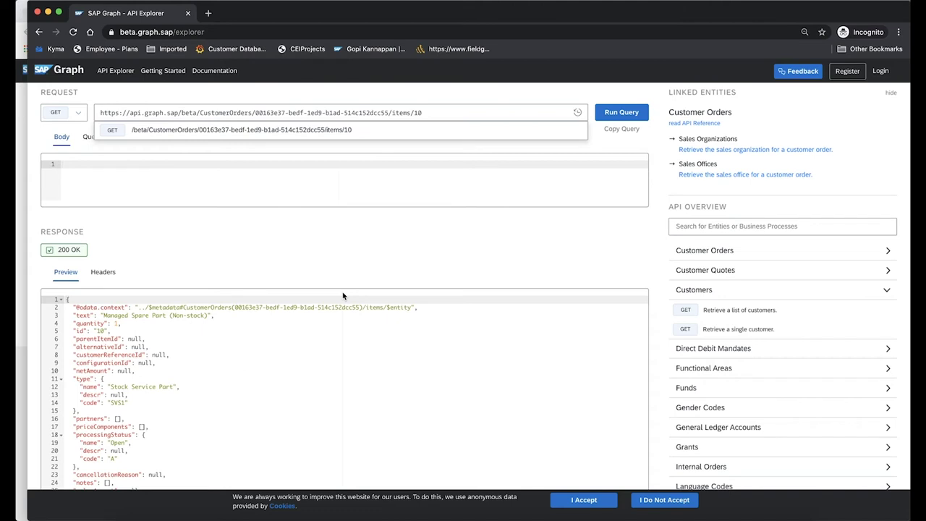
- Extend the item 10 request with /product, singular rather than products, and run the query for the item's product
{"action": "left_click", "coordinate": [453, 112]}
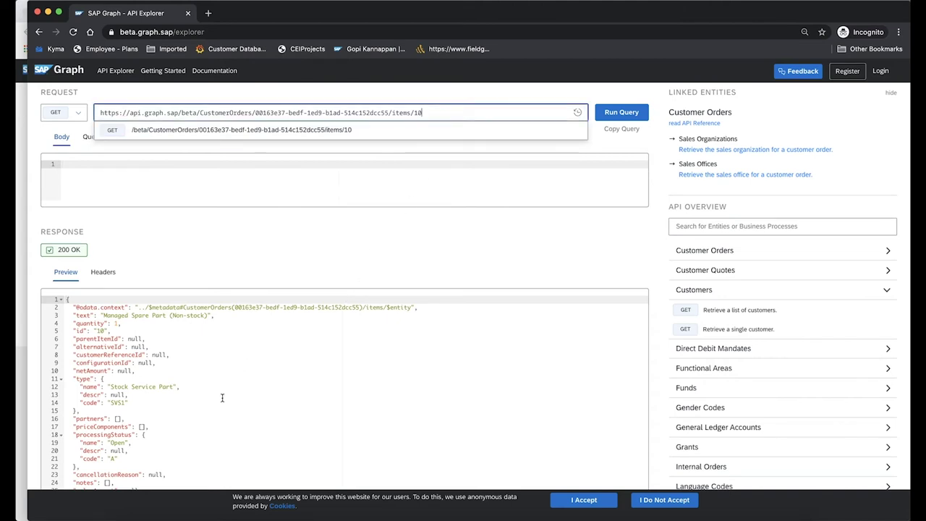
{"action": "scroll", "coordinate": [223, 398], "scroll_direction": "down", "scroll_amount": 5}
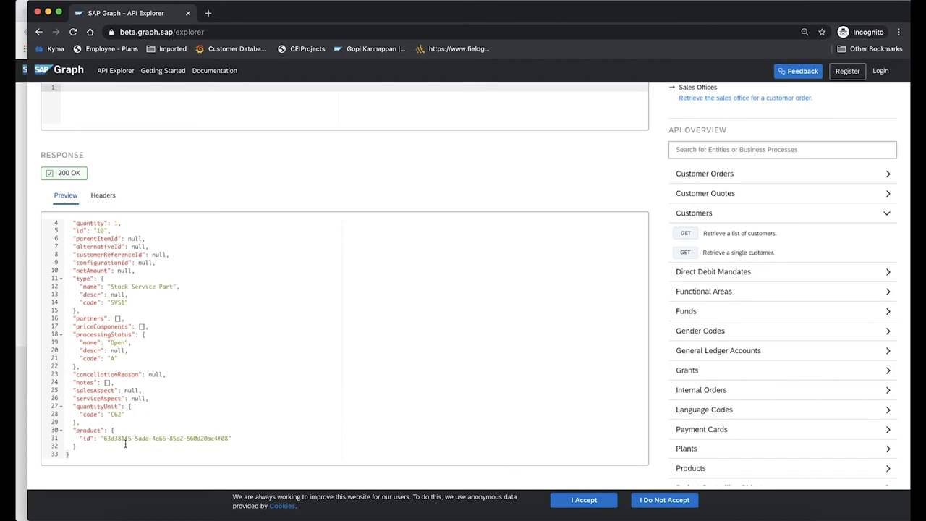
{"action": "scroll", "coordinate": [217, 398], "scroll_direction": "up", "scroll_amount": 2}
{"action": "scroll", "coordinate": [321, 299], "scroll_direction": "up", "scroll_amount": 4}
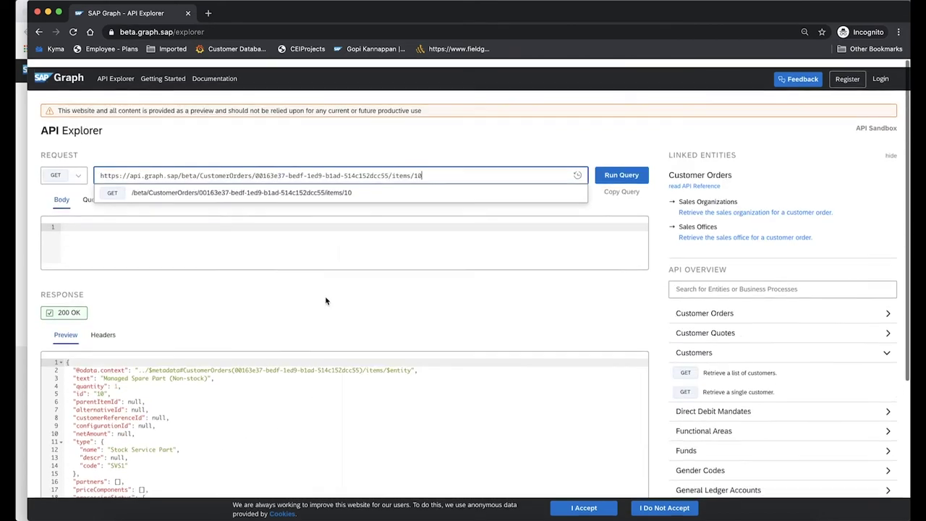
{"action": "left_click", "coordinate": [457, 163]}
{"action": "type", "text": "/"}
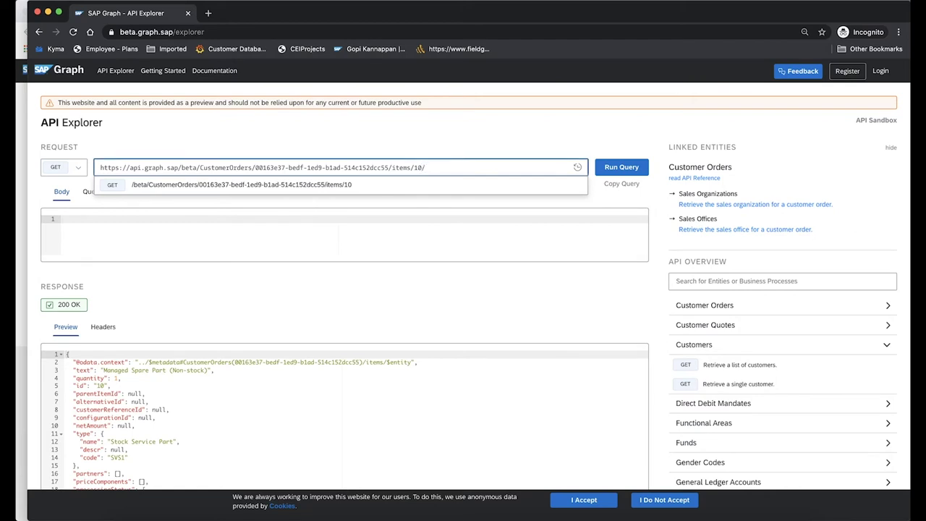
{"action": "type", "text": "produ"}
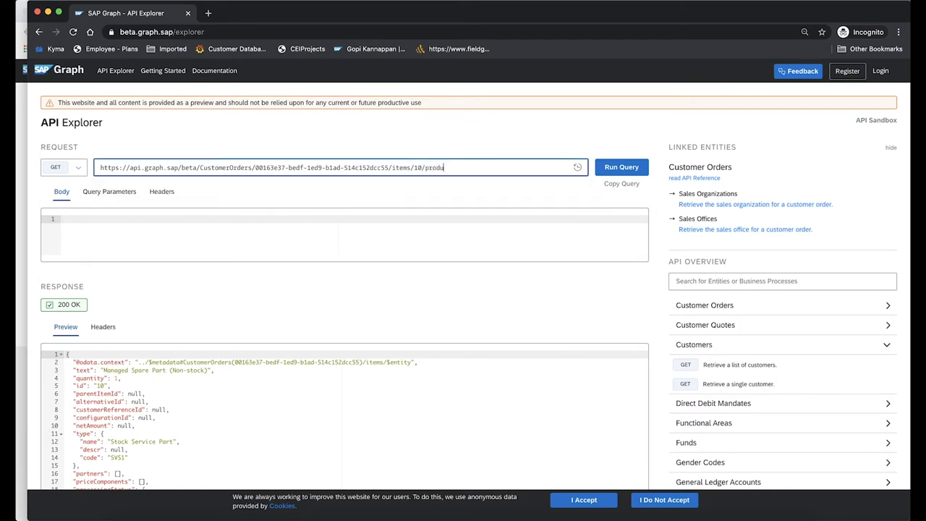
{"action": "type", "text": "cts"}
{"action": "key", "text": "Return"}
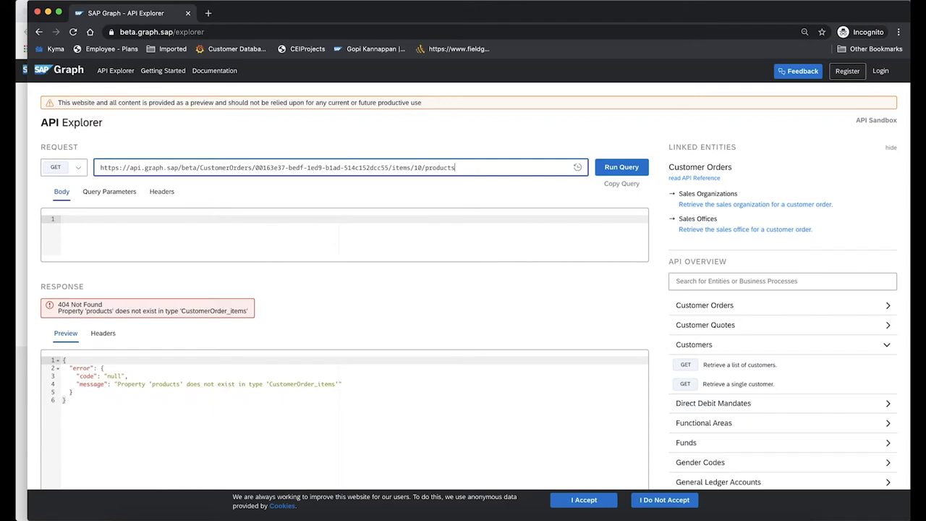
{"action": "key", "text": "BackSpace"}
{"action": "key", "text": "Return"}
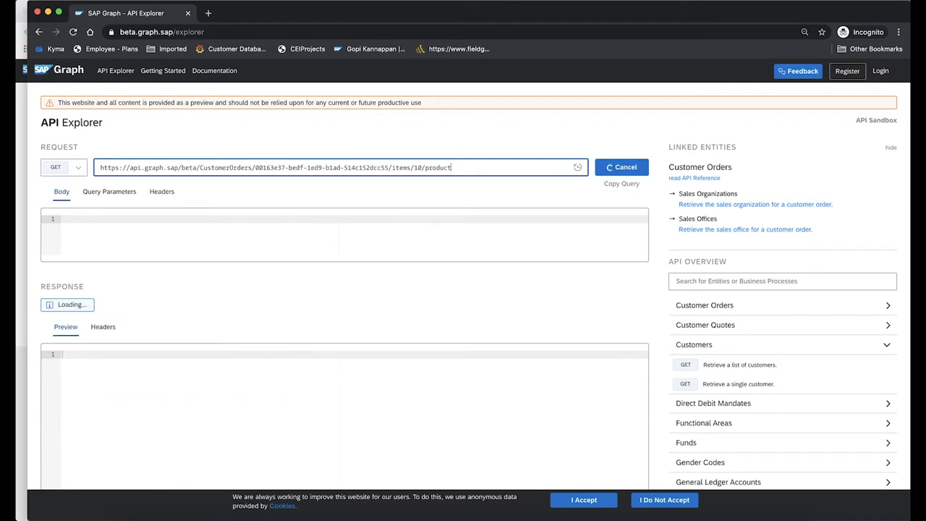
- Review the returned product details and run the request extended with /name to retrieve only the product's name
{"action": "scroll", "coordinate": [314, 403], "scroll_direction": "down", "scroll_amount": 3}
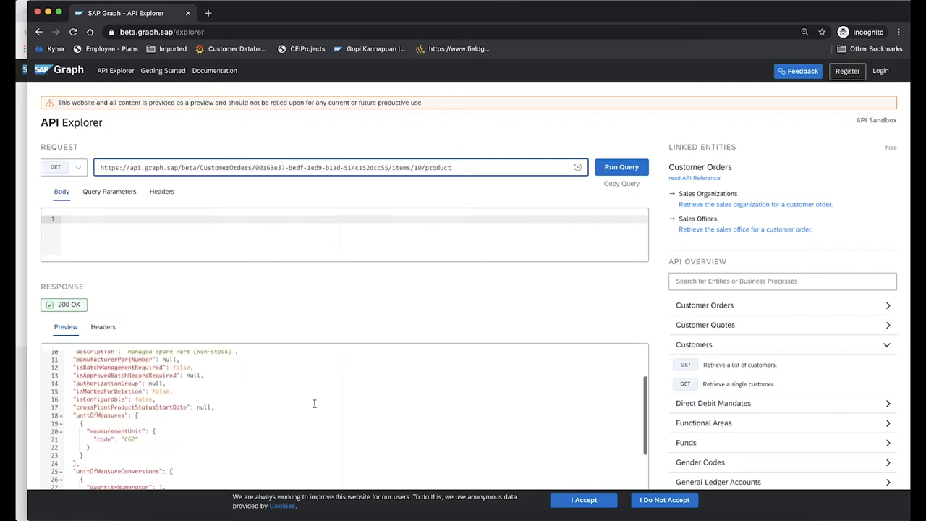
{"action": "scroll", "coordinate": [378, 315], "scroll_direction": "down", "scroll_amount": 5}
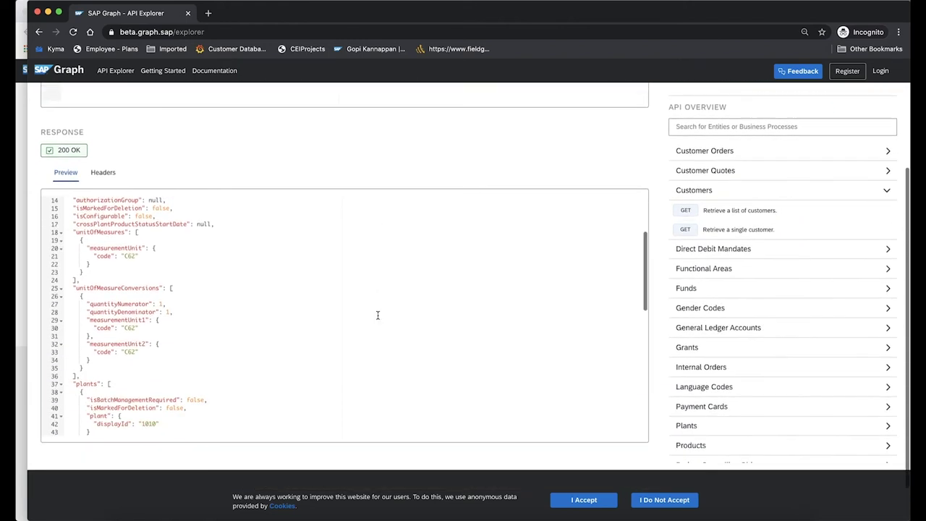
{"action": "scroll", "coordinate": [378, 316], "scroll_direction": "up", "scroll_amount": 5}
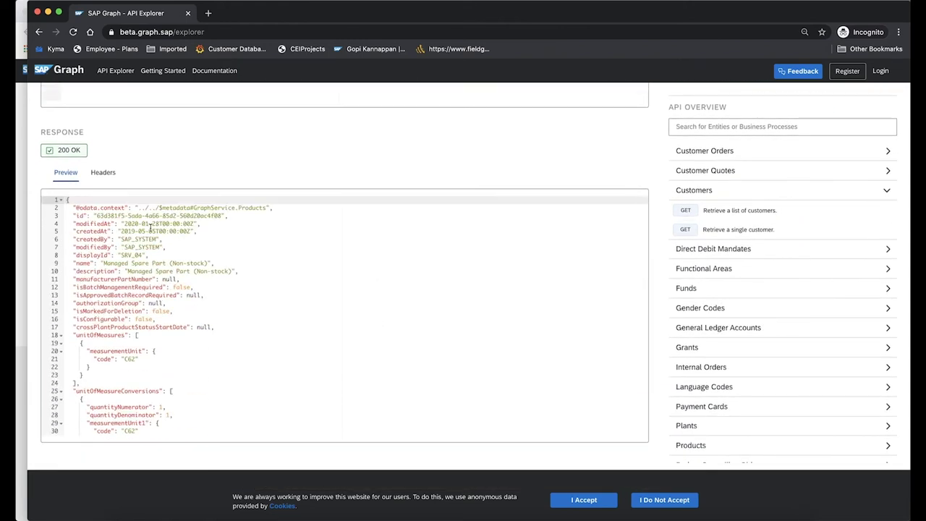
{"action": "scroll", "coordinate": [163, 228], "scroll_direction": "up", "scroll_amount": 2}
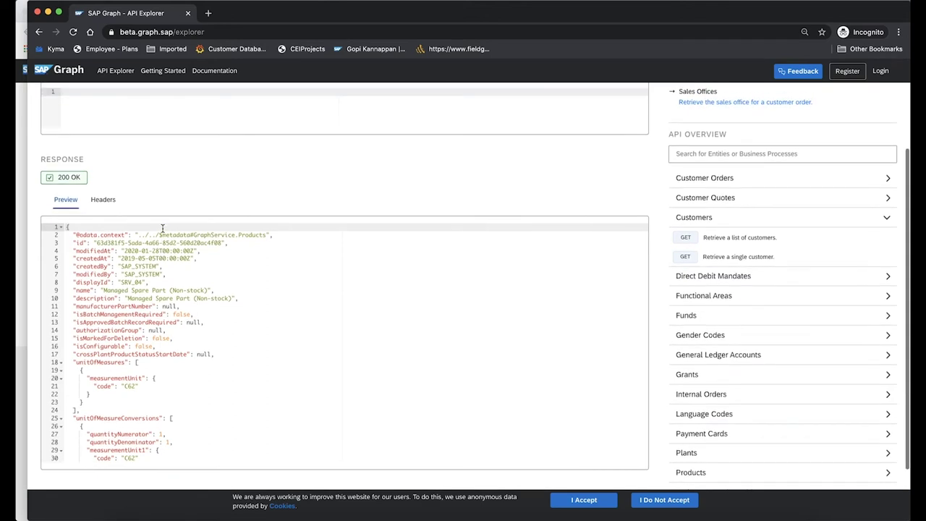
{"action": "scroll", "coordinate": [162, 232], "scroll_direction": "up", "scroll_amount": 2}
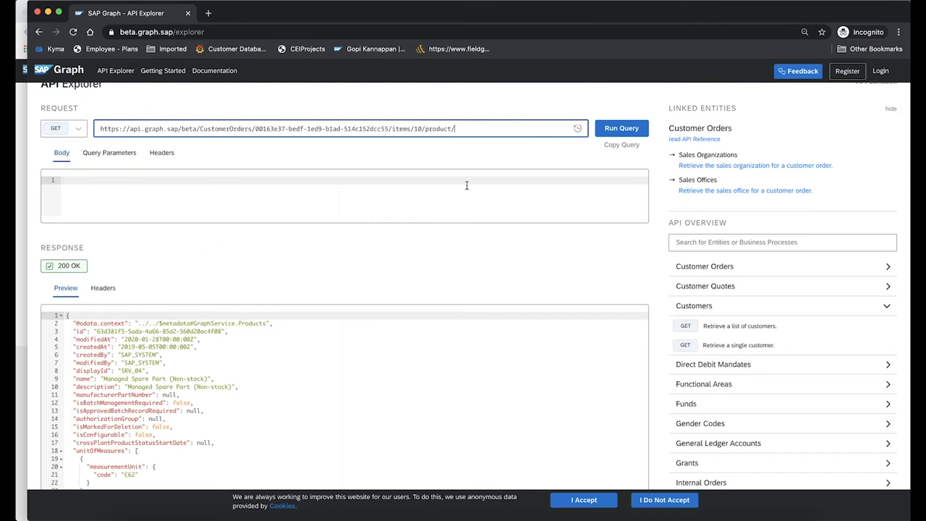
{"action": "type", "text": "name"}
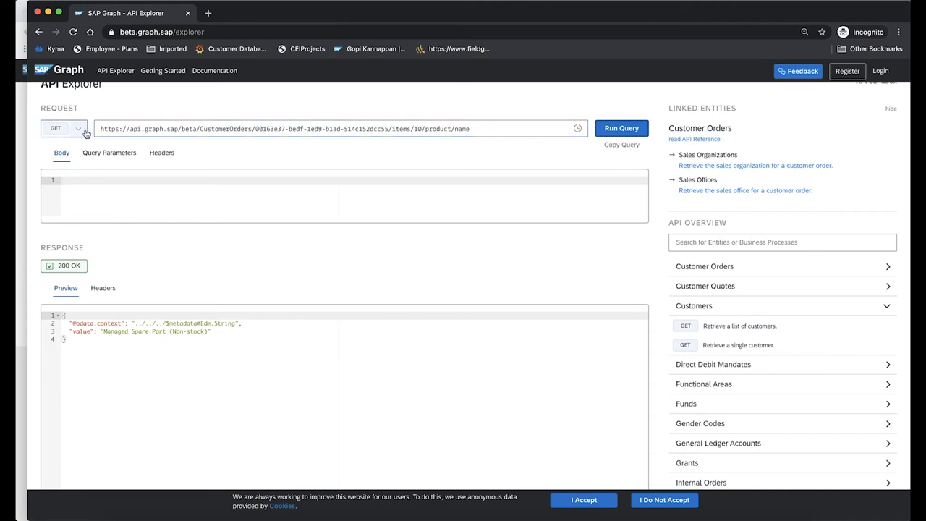
- Examine which query parameters are available for the product name request
{"action": "left_click", "coordinate": [112, 154]}
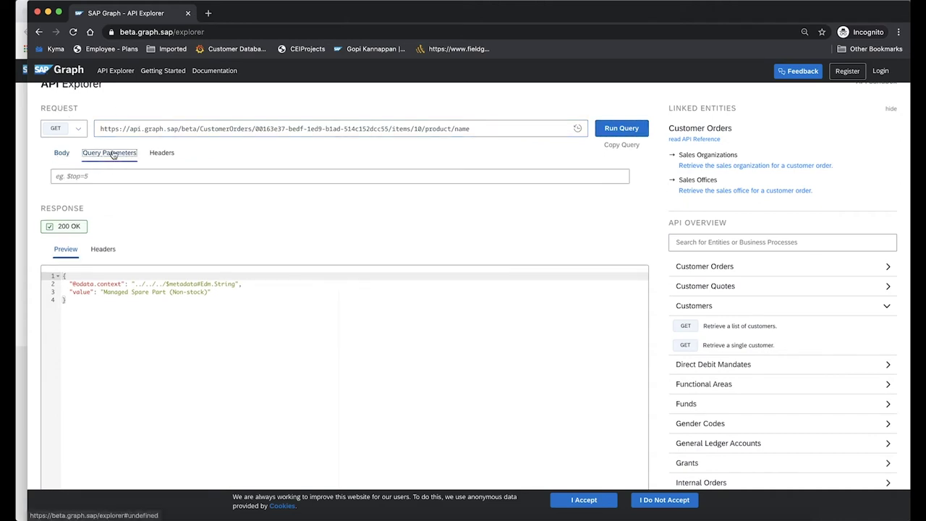
{"action": "left_click", "coordinate": [112, 174]}
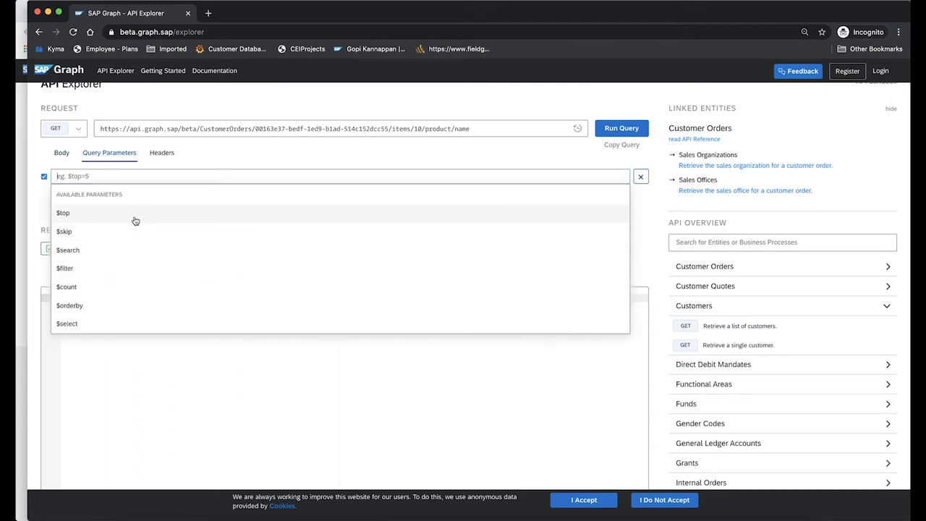
{"action": "left_click", "coordinate": [471, 100]}
- Browse the entities listed in the API overview
{"action": "scroll", "coordinate": [719, 403], "scroll_direction": "down", "scroll_amount": 3}
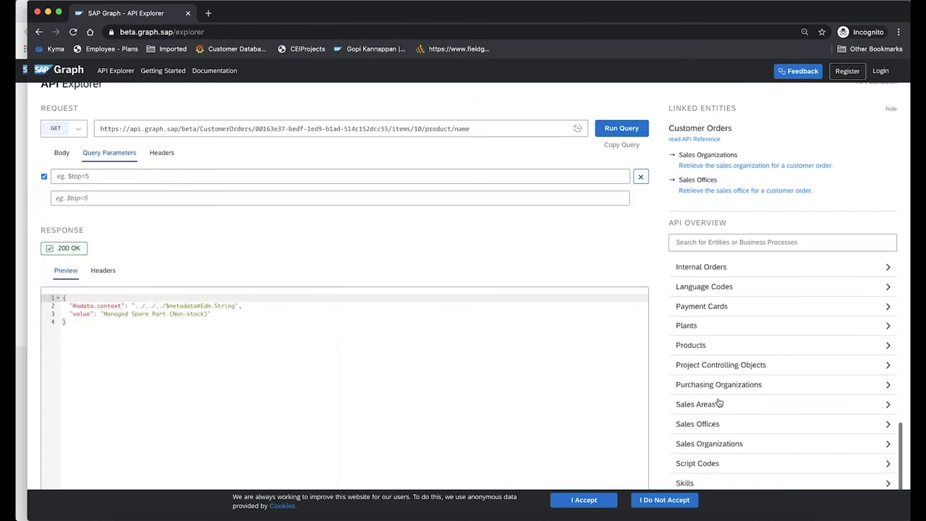
{"action": "scroll", "coordinate": [718, 403], "scroll_direction": "down", "scroll_amount": 1}
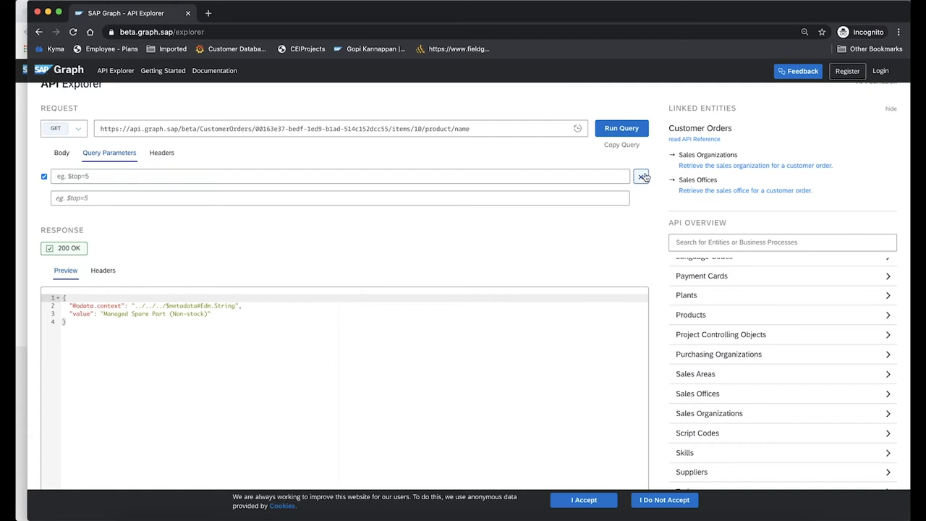
{"action": "scroll", "coordinate": [819, 118], "scroll_direction": "up", "scroll_amount": 2}
{"action": "scroll", "coordinate": [818, 119], "scroll_direction": "up", "scroll_amount": 2}
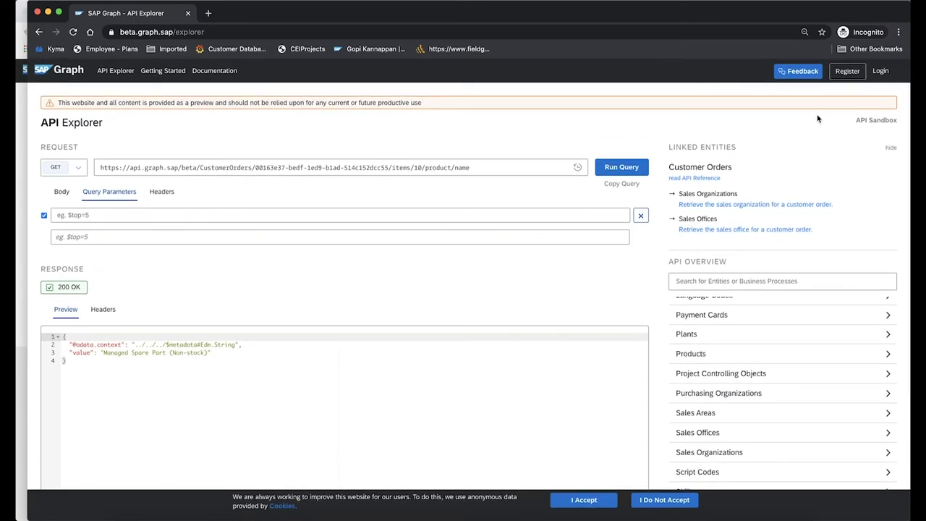
- Check the request methods offered without login, and inspect the methods and account options of the API Explorer in the signed-in browser window
{"action": "left_click", "coordinate": [84, 170]}
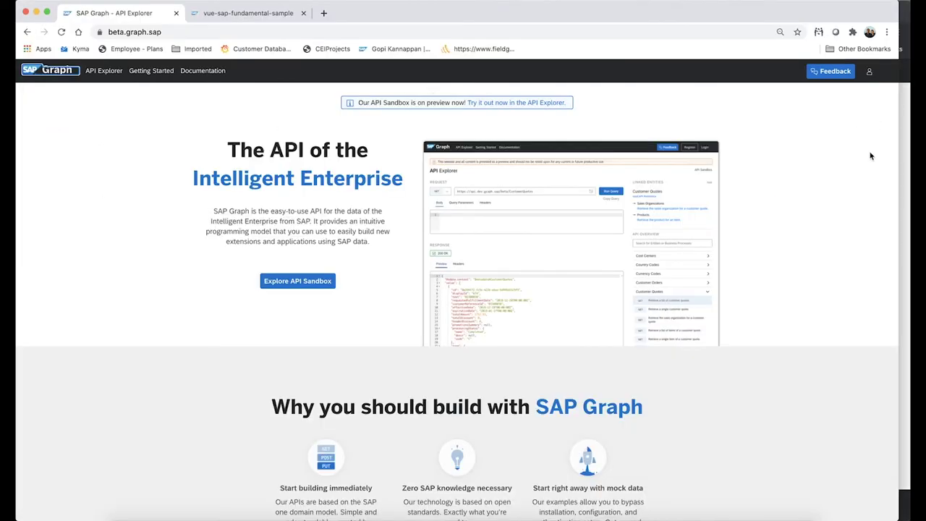
{"action": "left_click", "coordinate": [869, 71]}
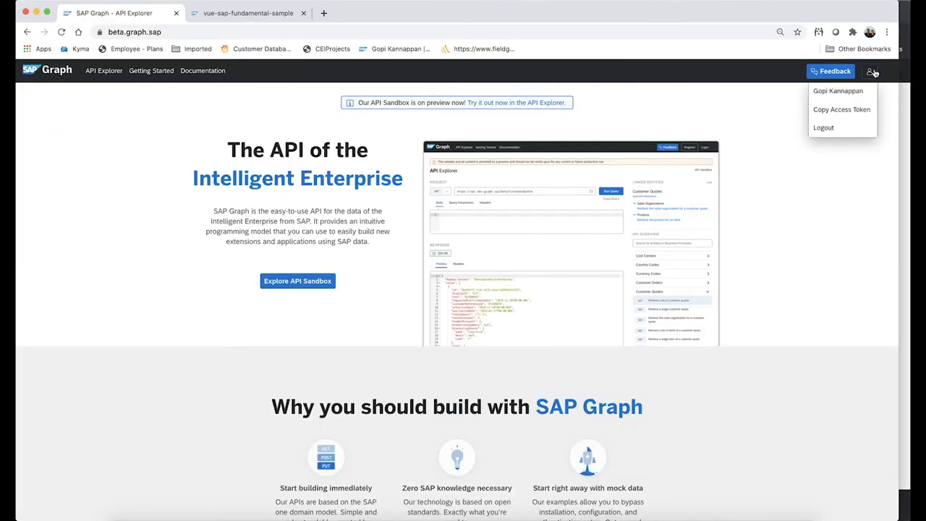
{"action": "left_click", "coordinate": [87, 73]}
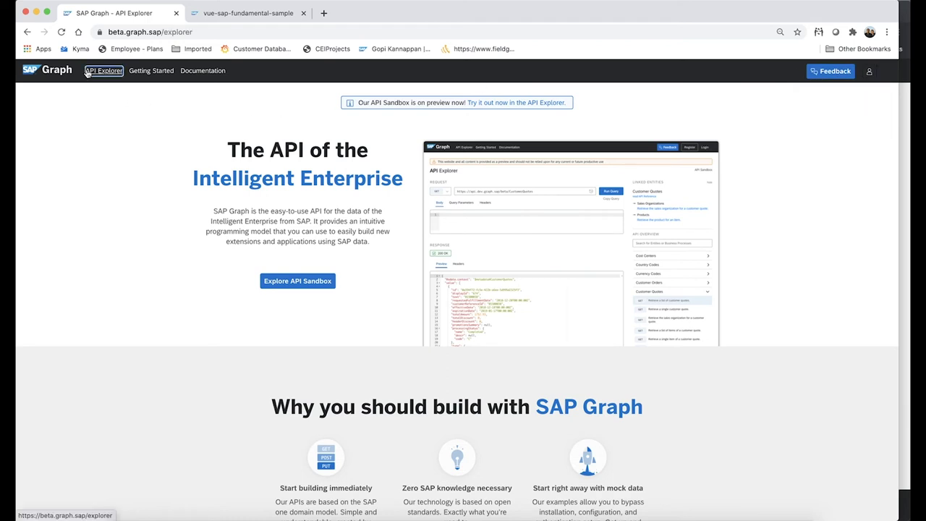
{"action": "left_click", "coordinate": [67, 168]}
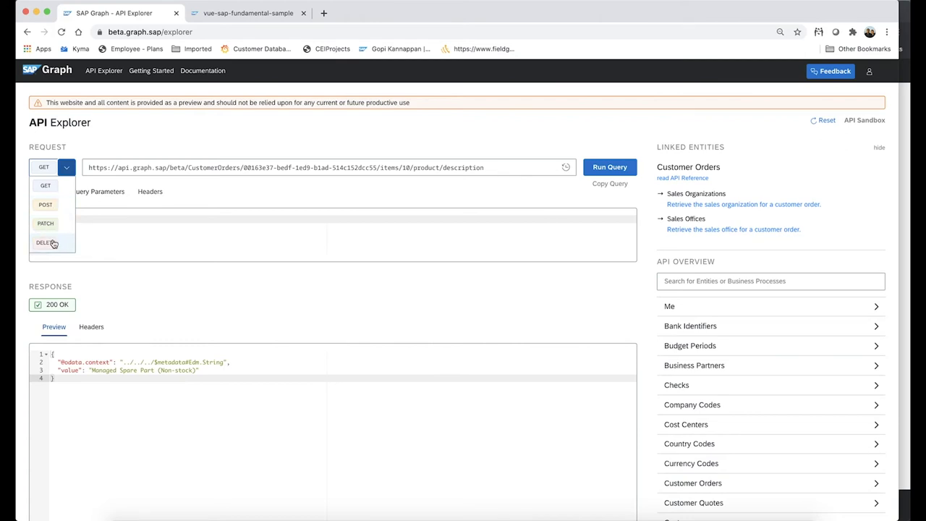
{"action": "left_click", "coordinate": [871, 73]}
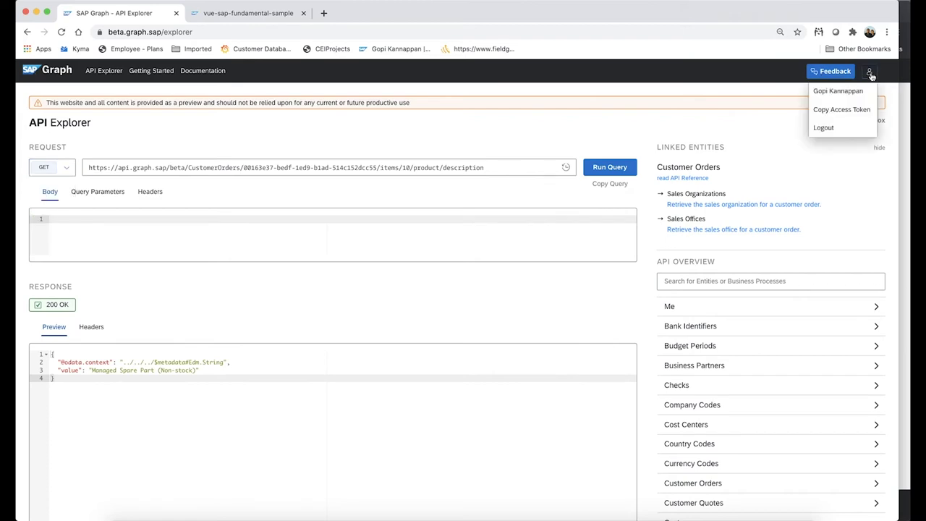